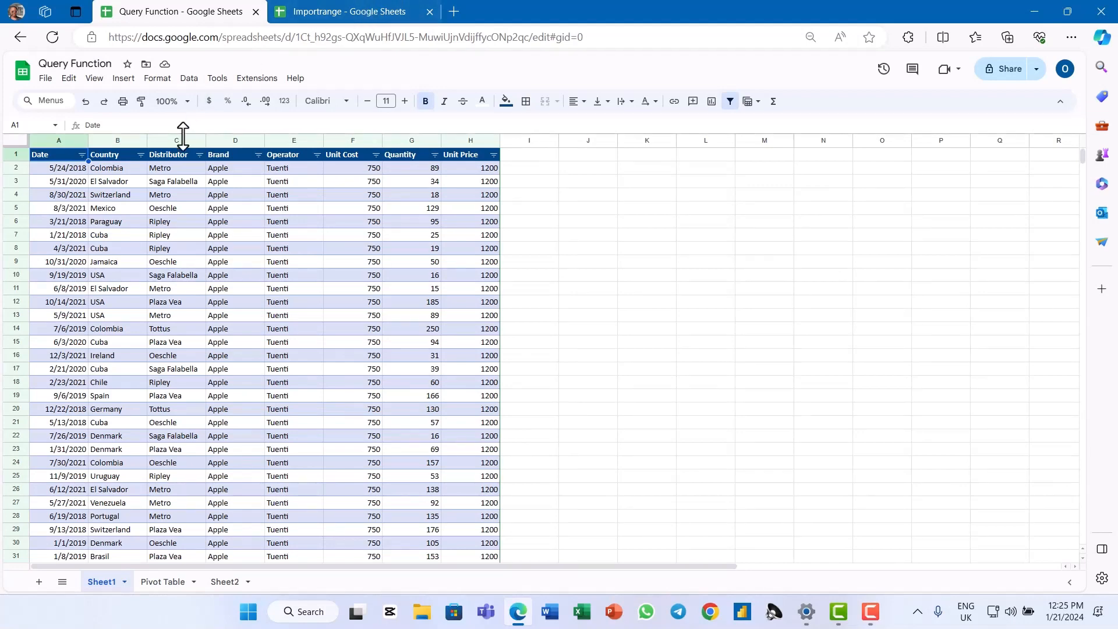
Start an IMPORTRANGE formula in cell A1 of the Importrange spreadsheet
left_click(324, 13)
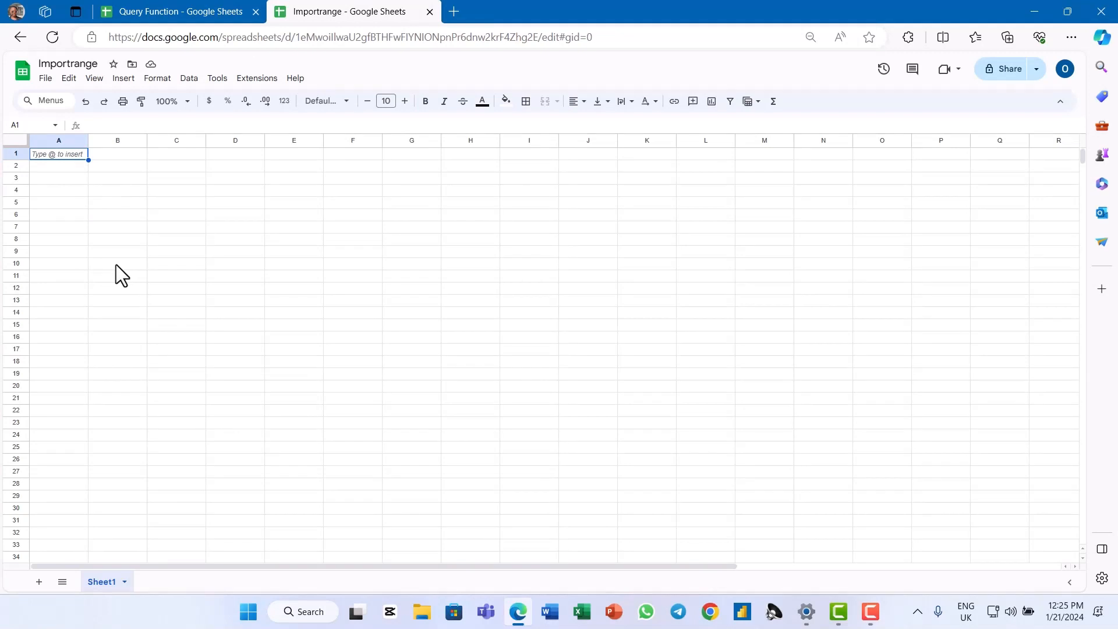
type("=impo")
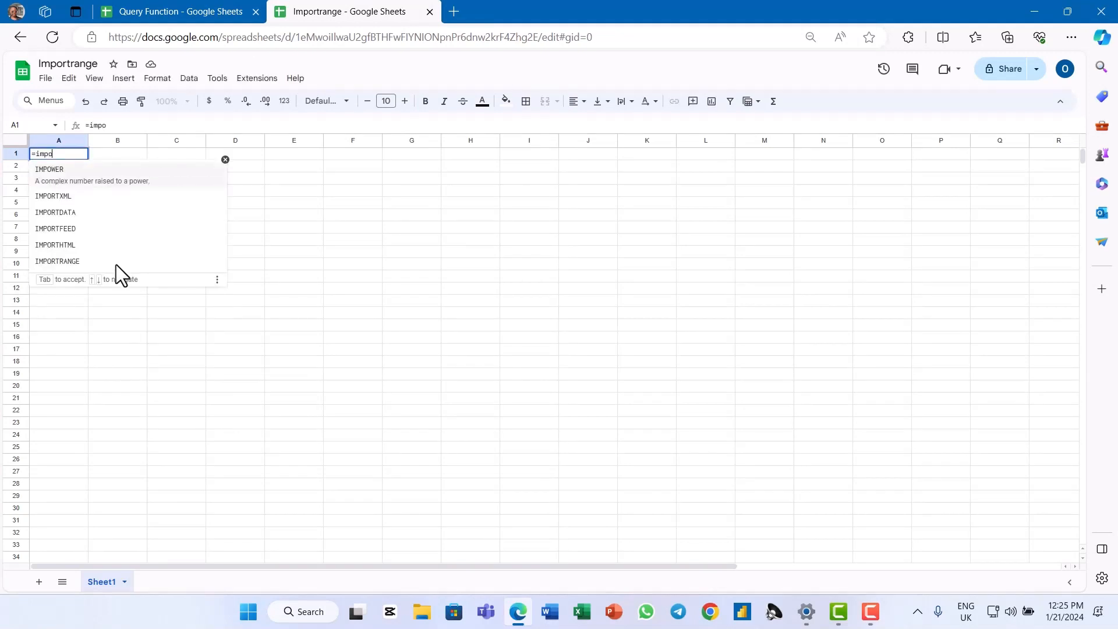
key("Down")
key("Down")
key("Down")
key("Down")
key("Down")
key("Tab")
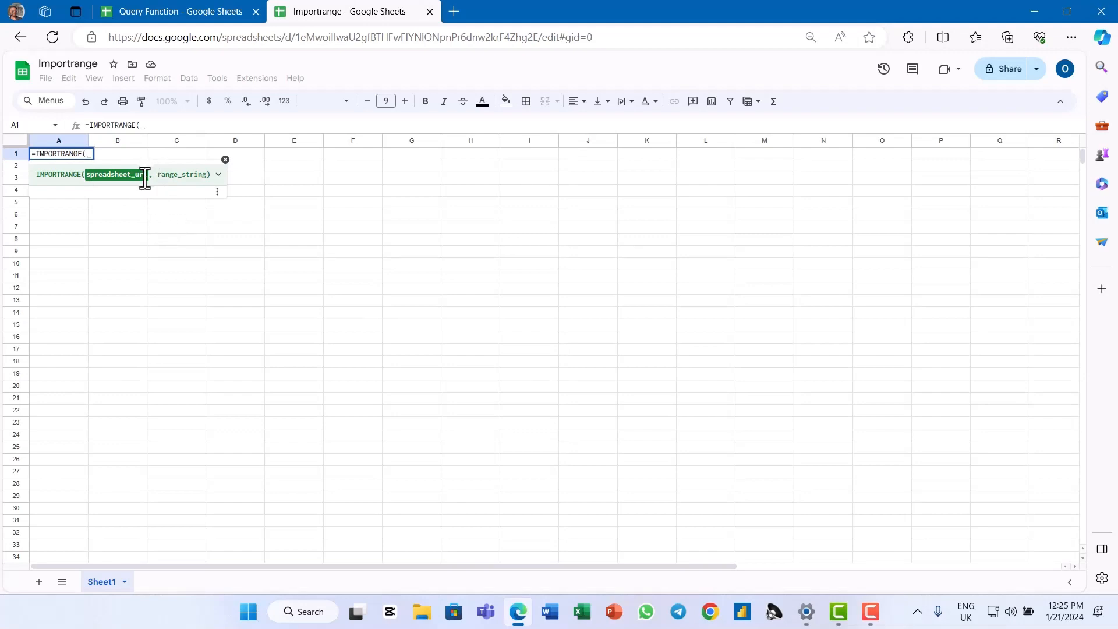
Copy the Query Function spreadsheet's share link and enter it in quotes as the IMPORTRANGE formula's spreadsheet URL argument
left_click(166, 12)
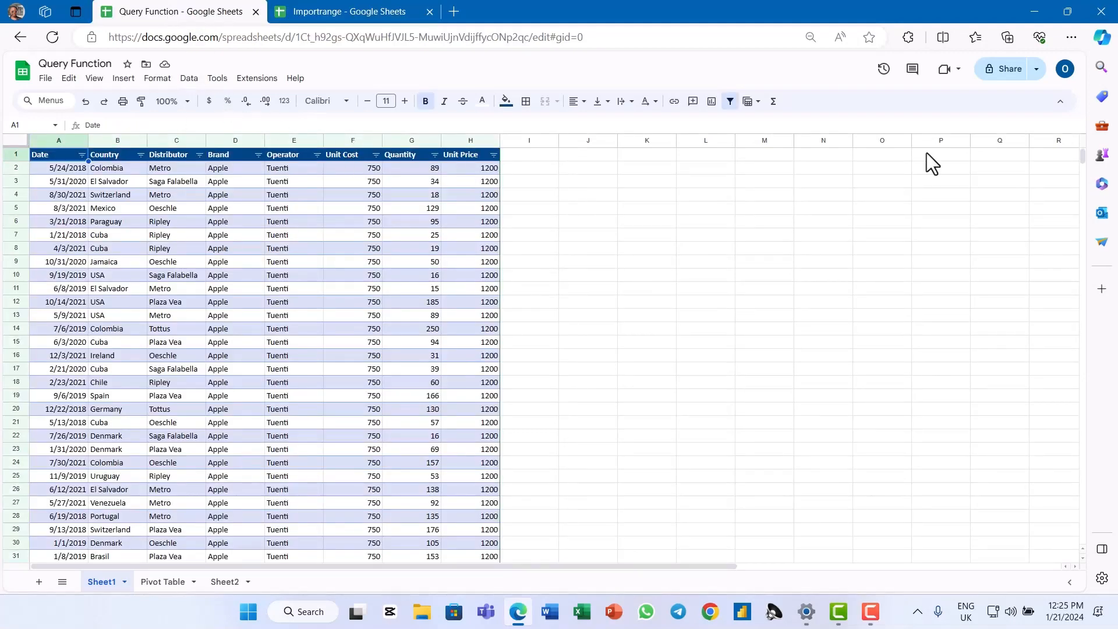
left_click(1001, 70)
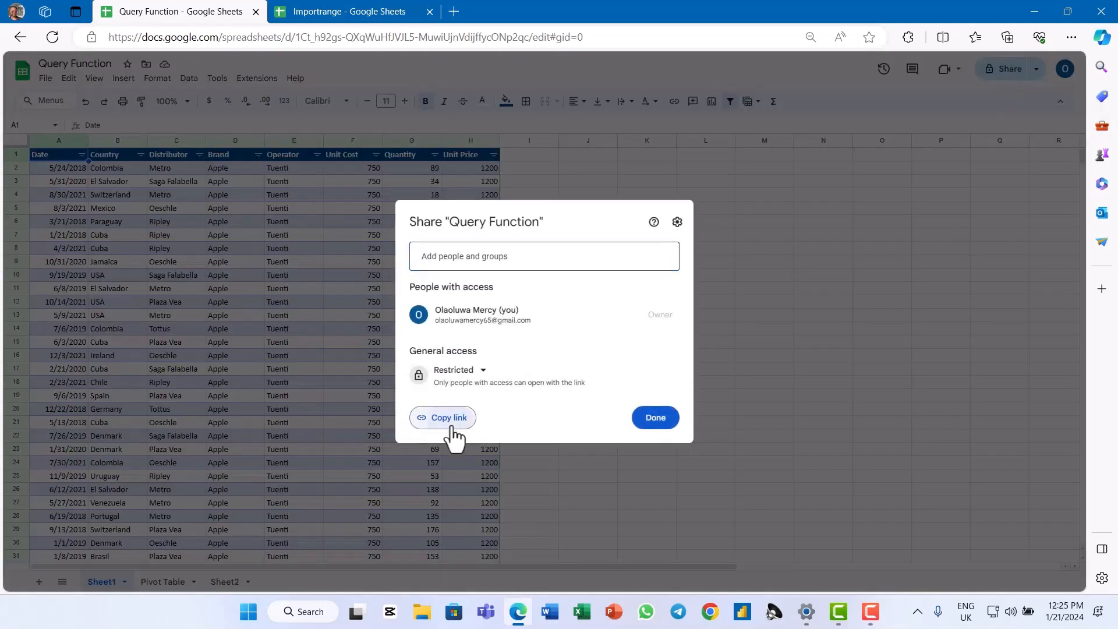
left_click(452, 420)
left_click(356, 13)
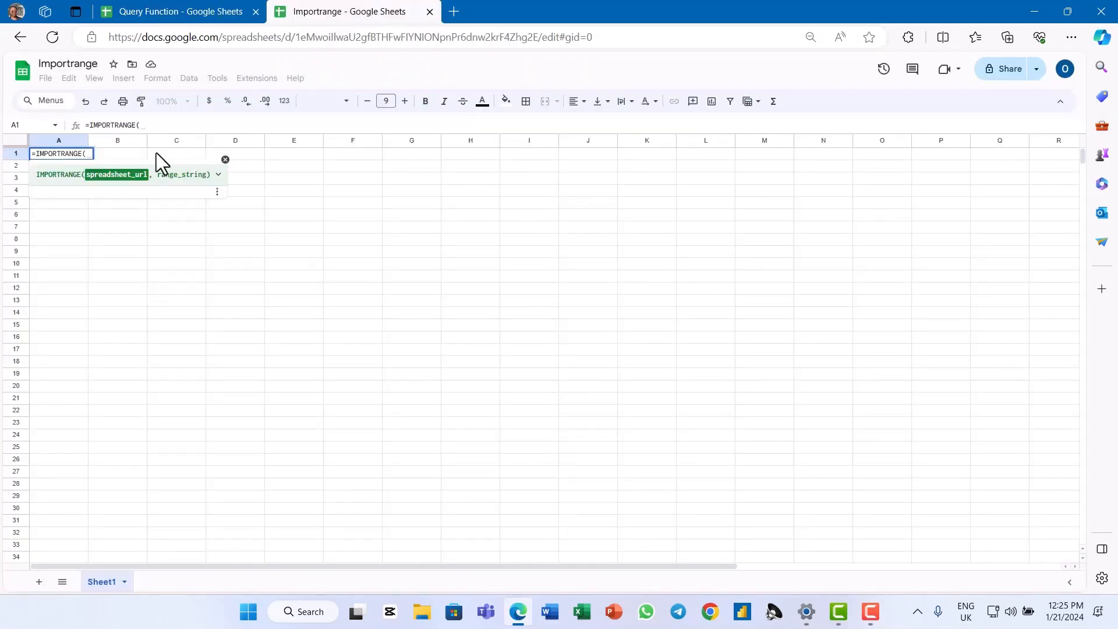
type("\"\"")
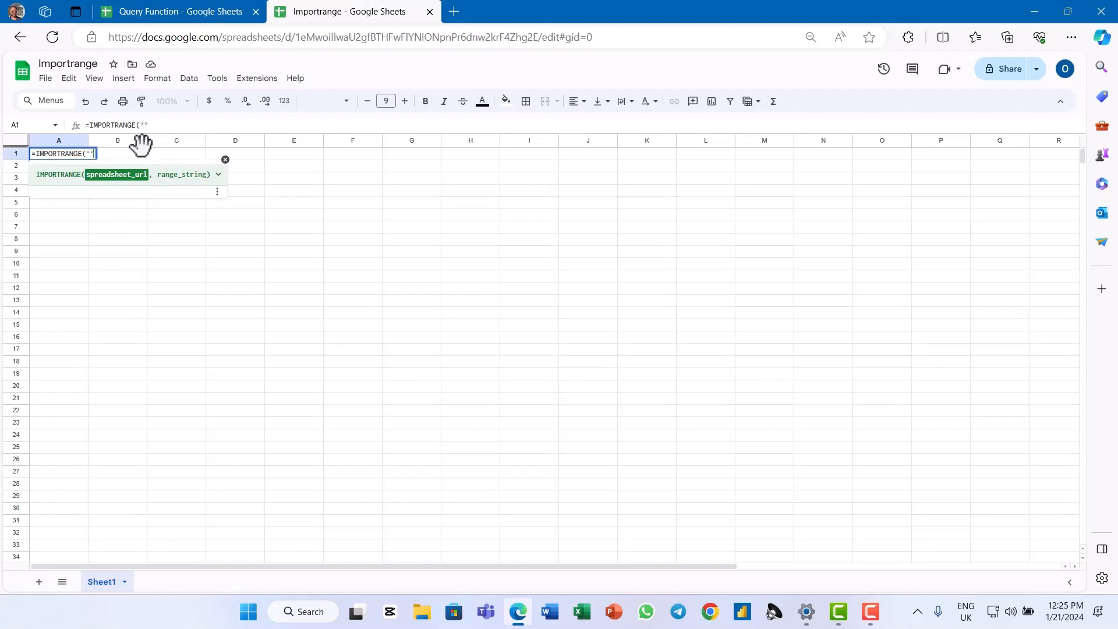
key("ctrl+v")
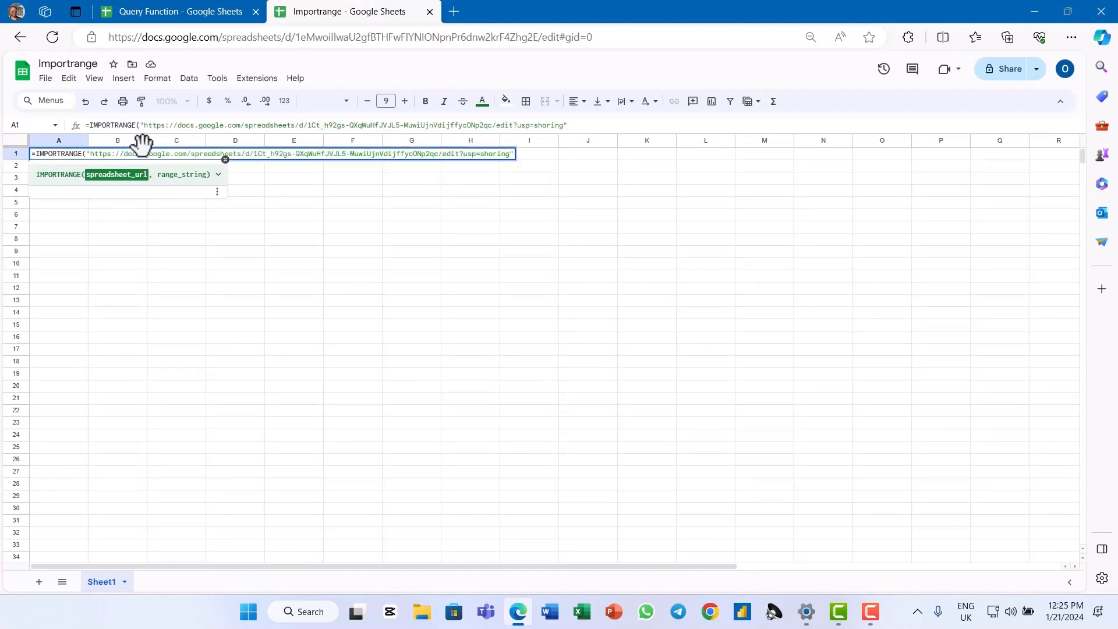
type(",")
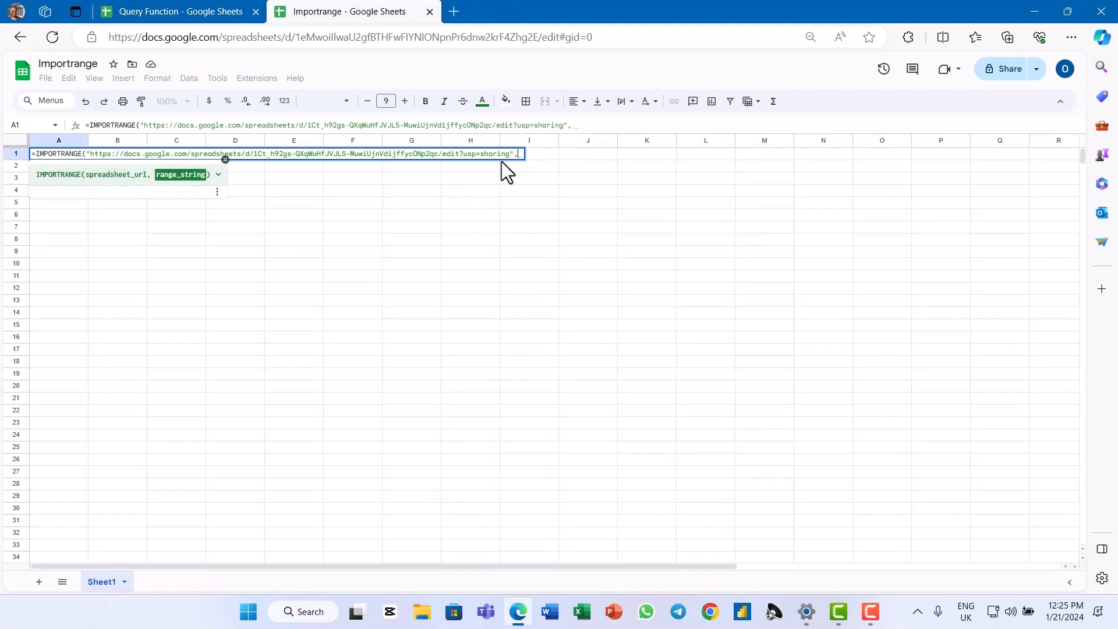
Complete the IMPORTRANGE formula in the Importrange spreadsheet with the range string "A1:H2999"
left_click(196, 12)
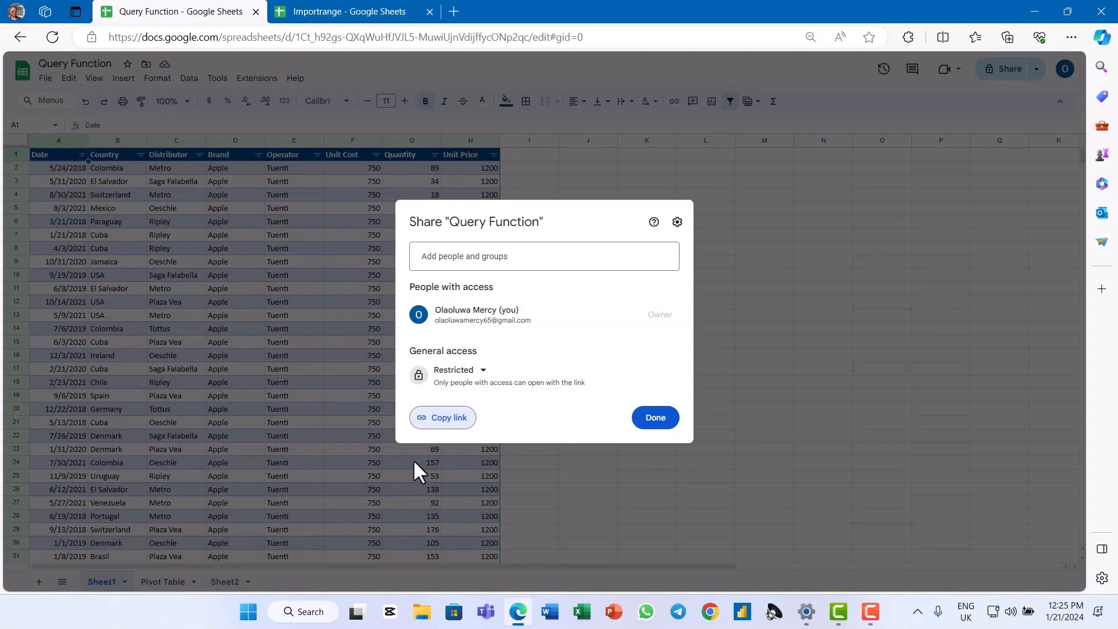
left_click(366, 9)
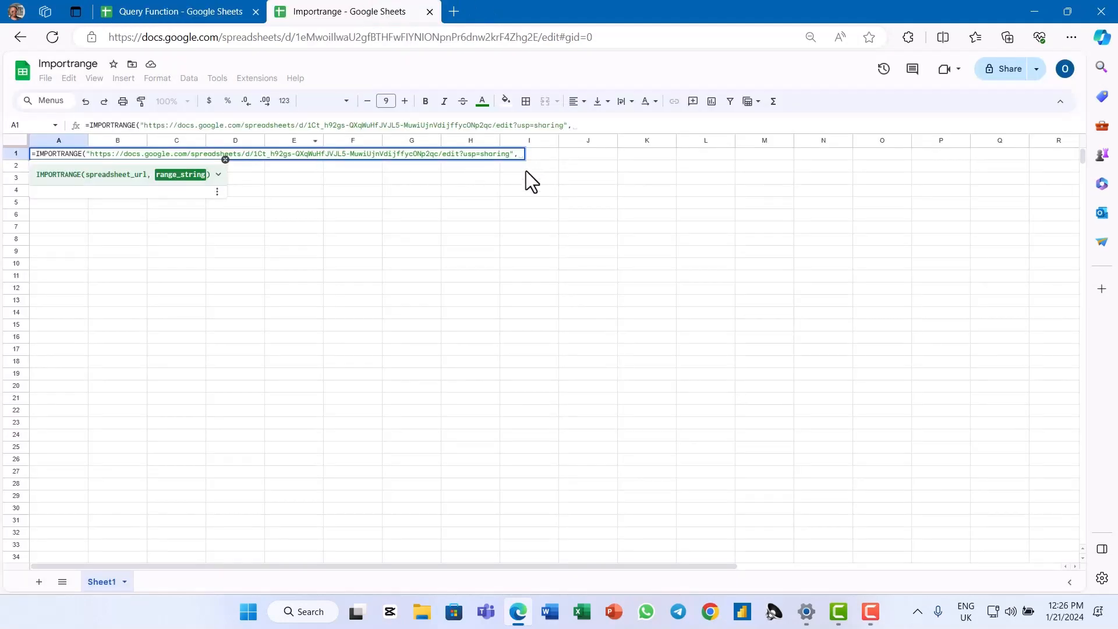
type("\"")
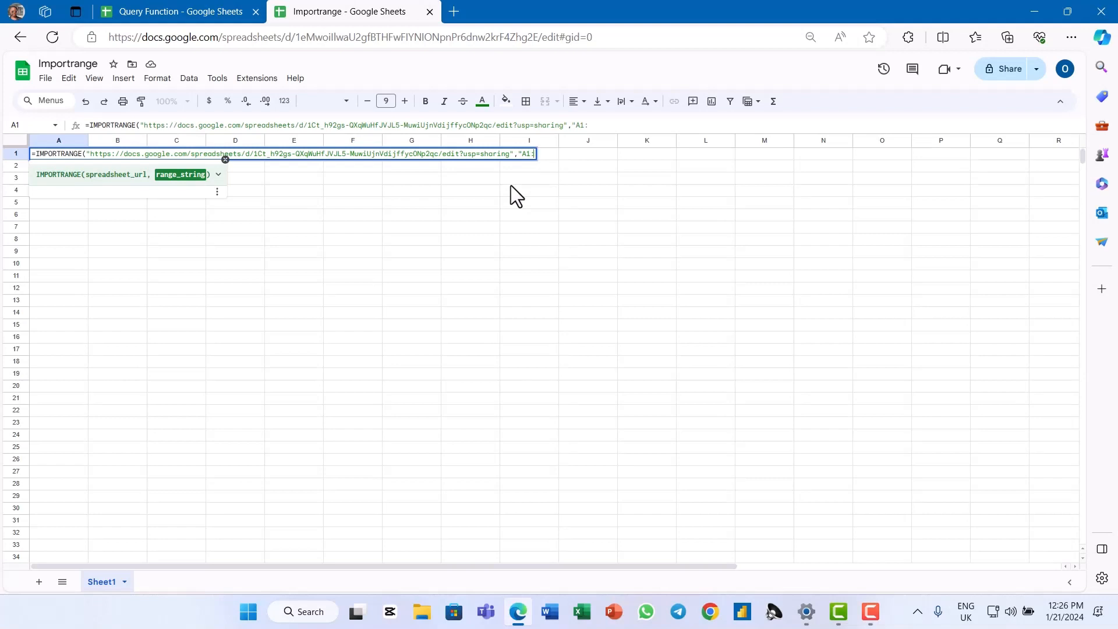
type("A1:H2999\")")
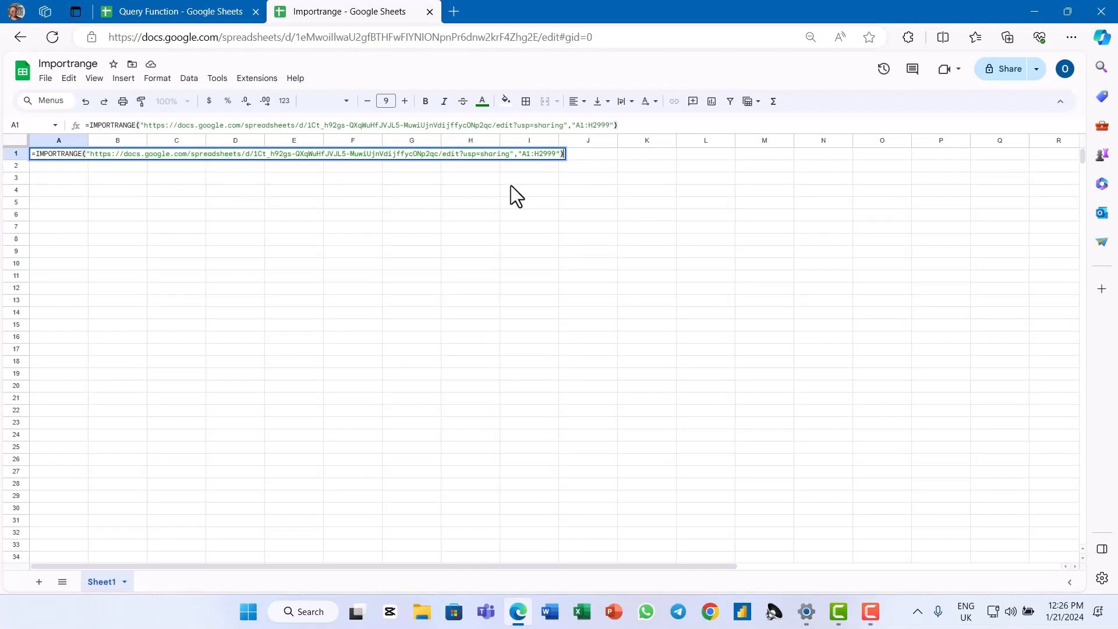
key("Return")
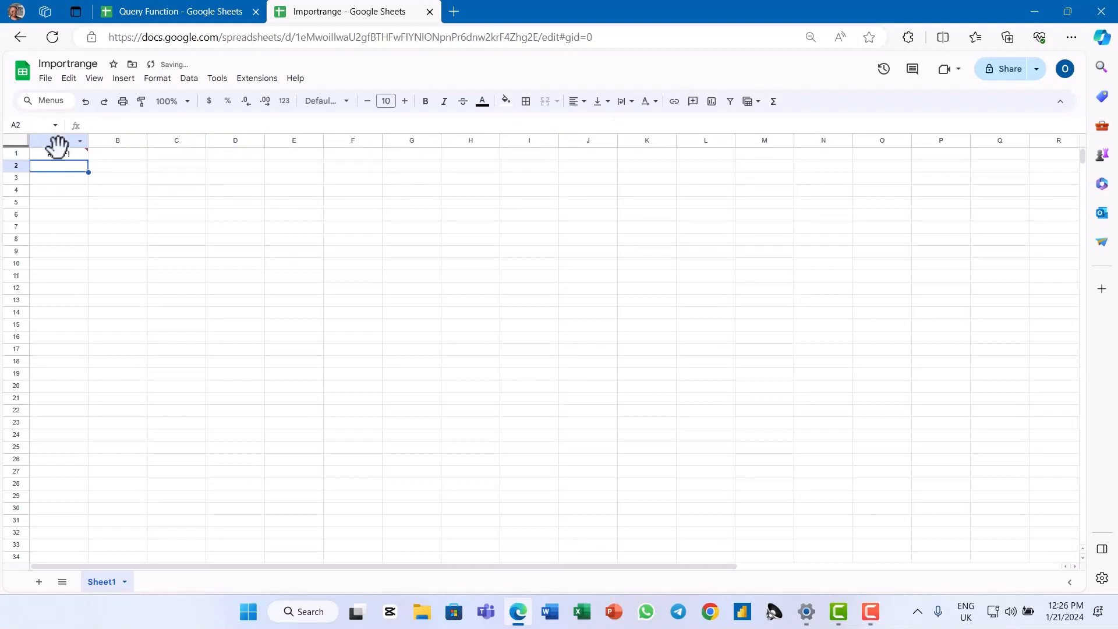
left_click(61, 155)
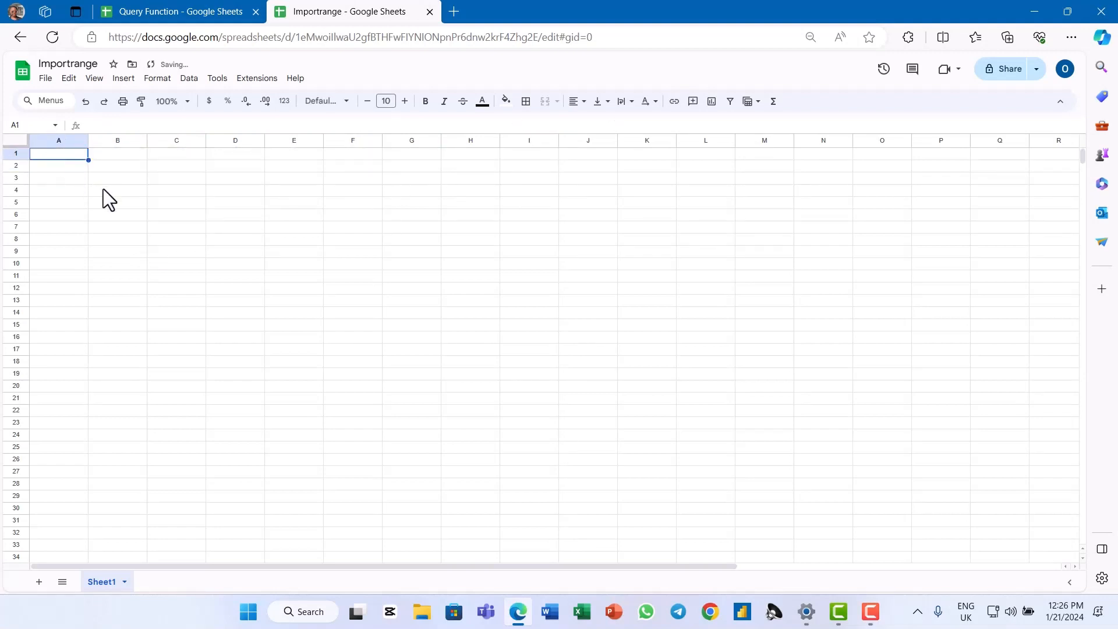
key("Delete")
left_click(103, 188)
left_click(59, 156)
key("ctrl+z")
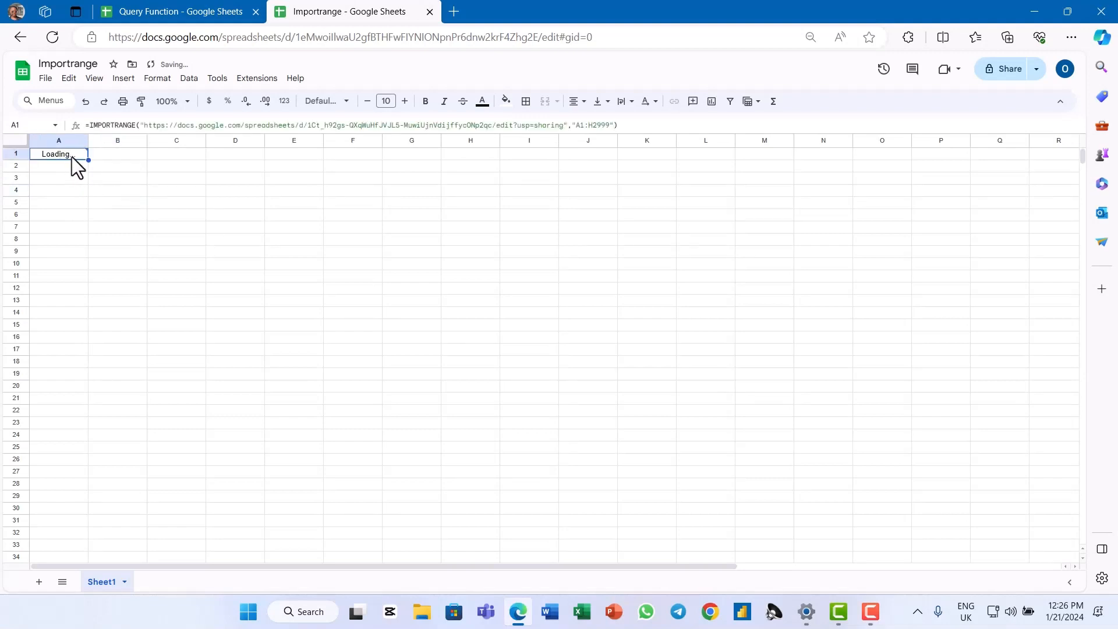
Allow the formula in A1 to access the source spreadsheet and compare the imported rows with the Query Function table
mouse_move(72, 157)
left_click(194, 239)
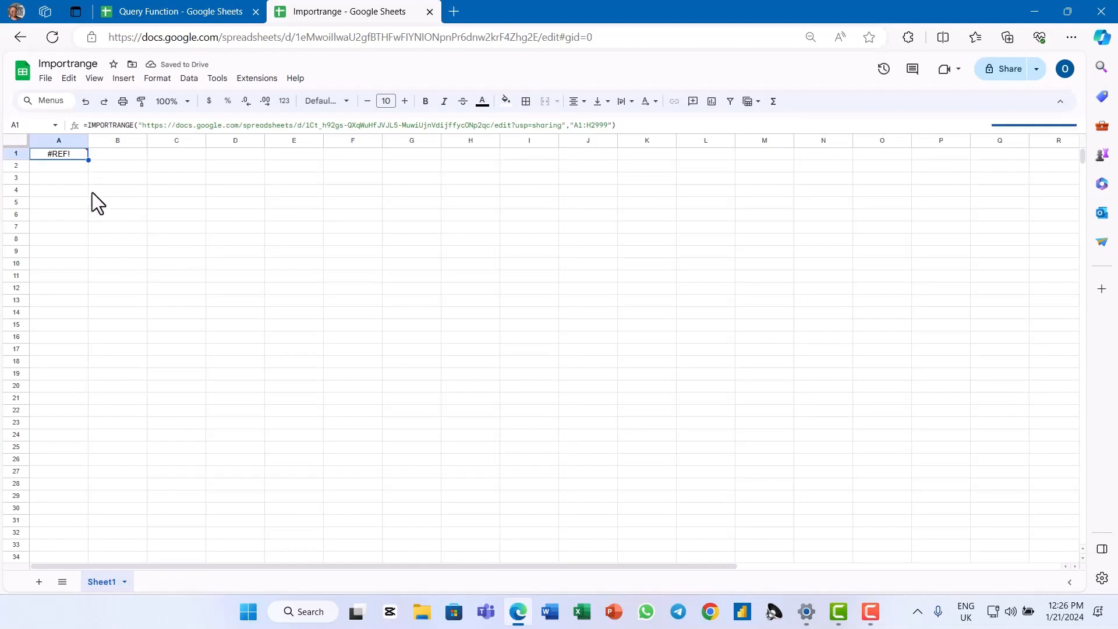
scroll(178, 201, "down", 20)
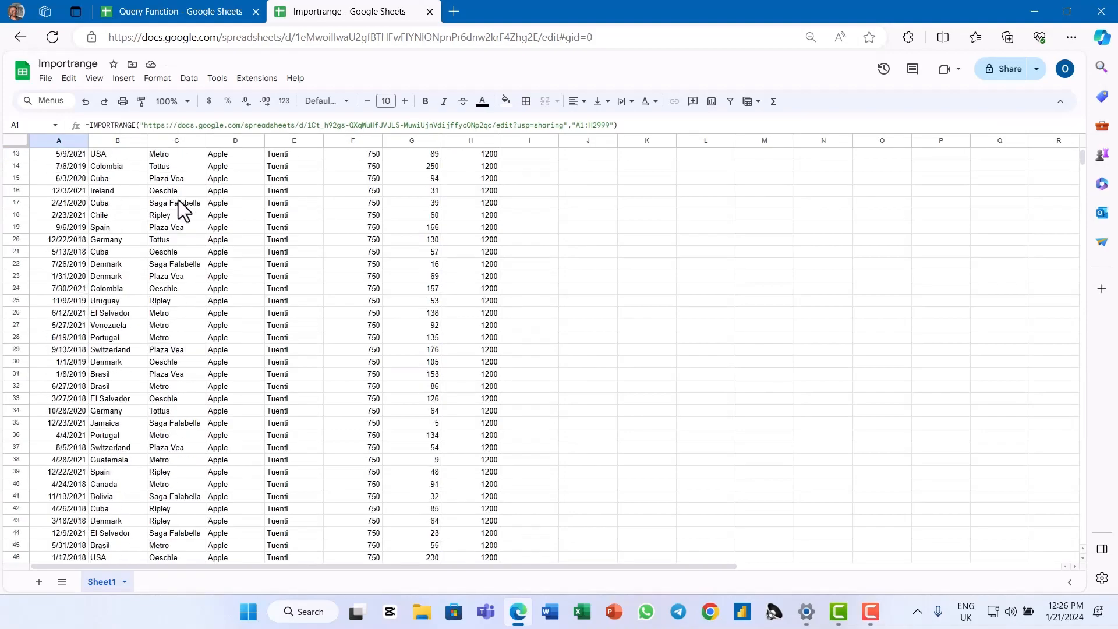
left_click(135, 8)
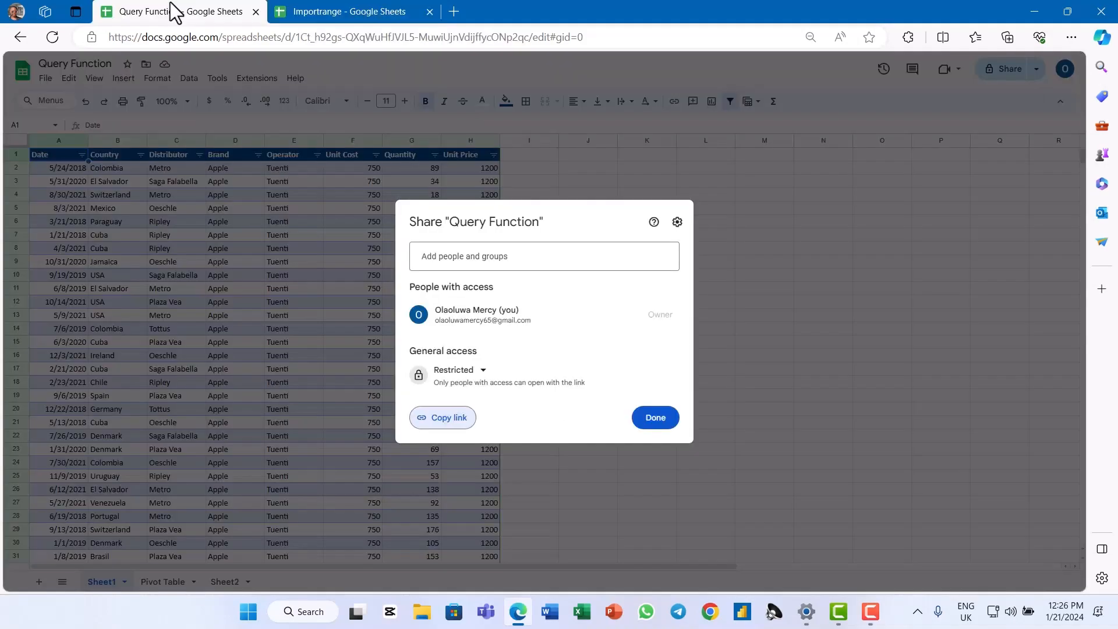
left_click(308, 11)
scroll(91, 157, "up", 20)
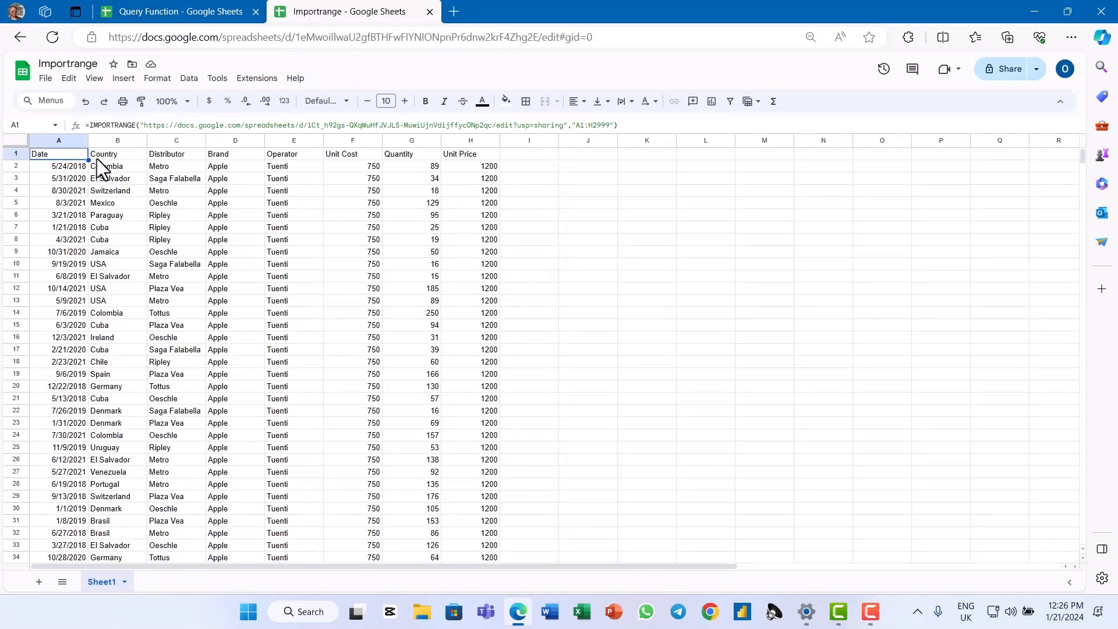
left_click(224, 10)
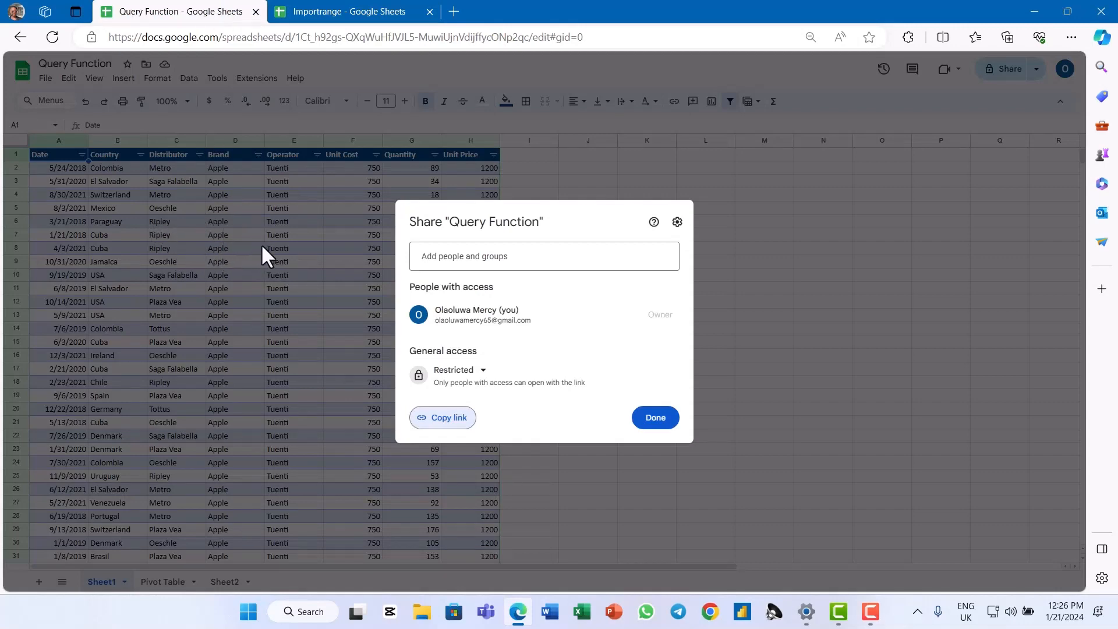
left_click(361, 11)
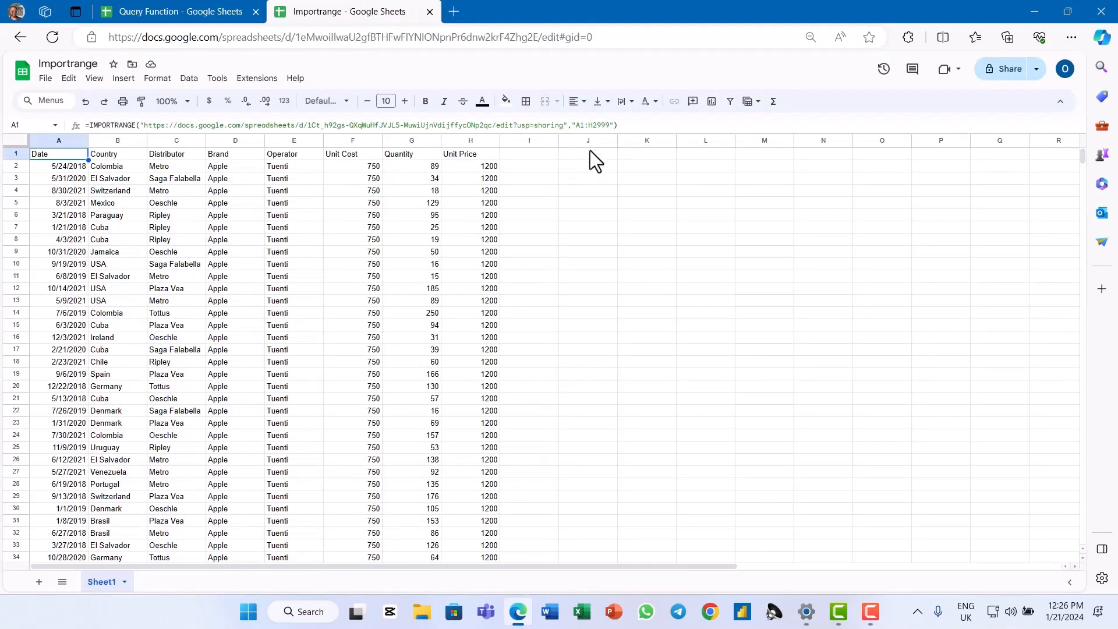
Change the range string of the IMPORTRANGE formula in cell A1 to the whole columns "A:H"
left_click(595, 125)
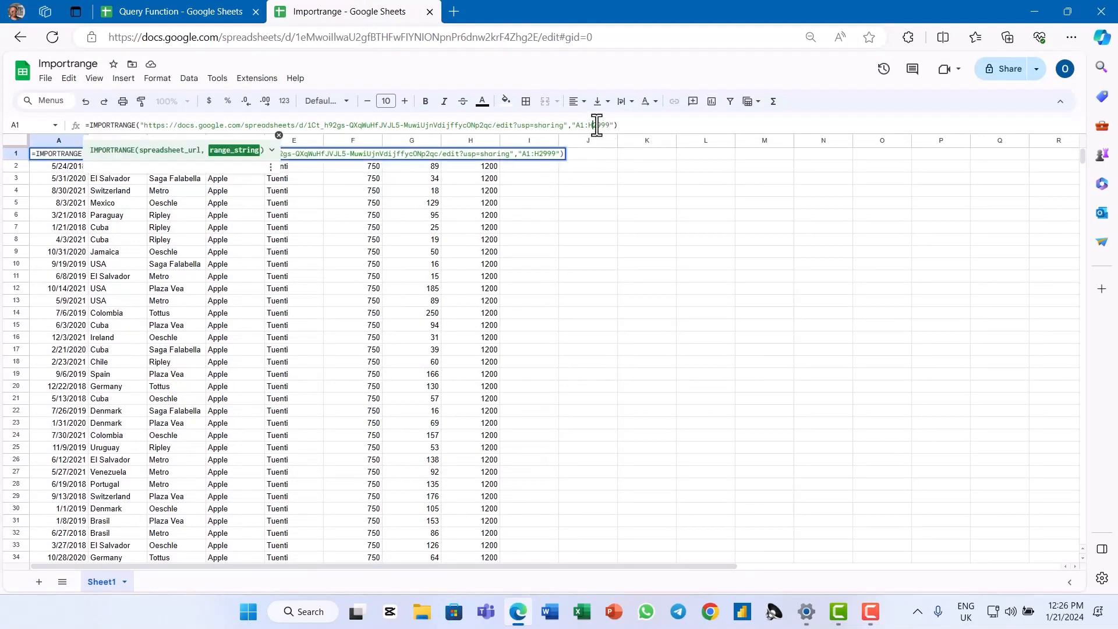
key("Delete")
key("Delete")
key("Delete")
key("Delete")
key("Delete")
key("Return")
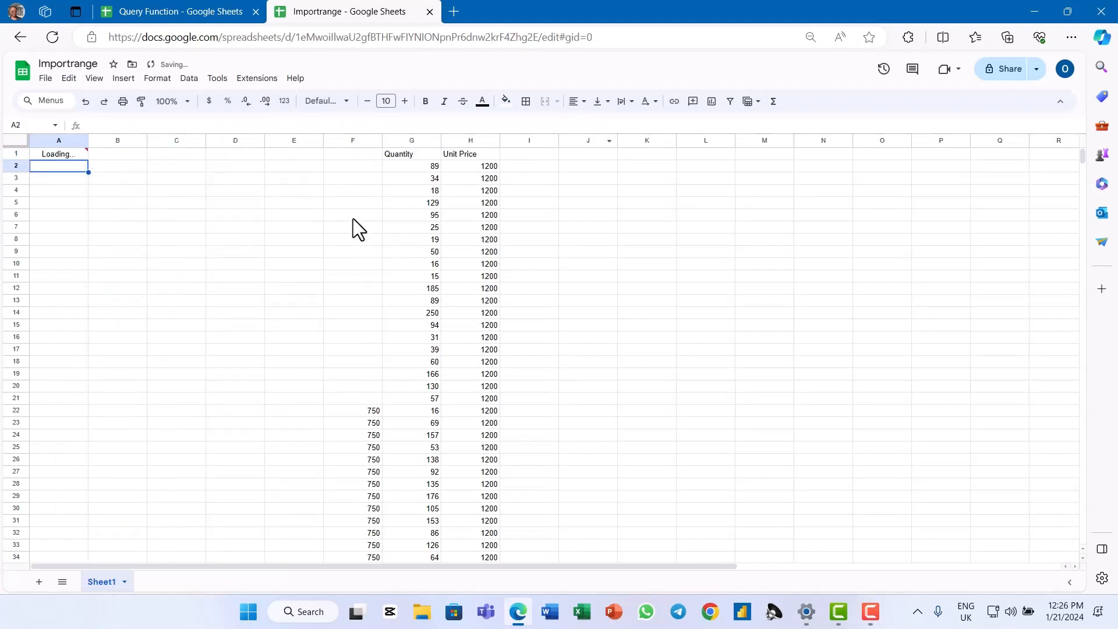
left_click(74, 154)
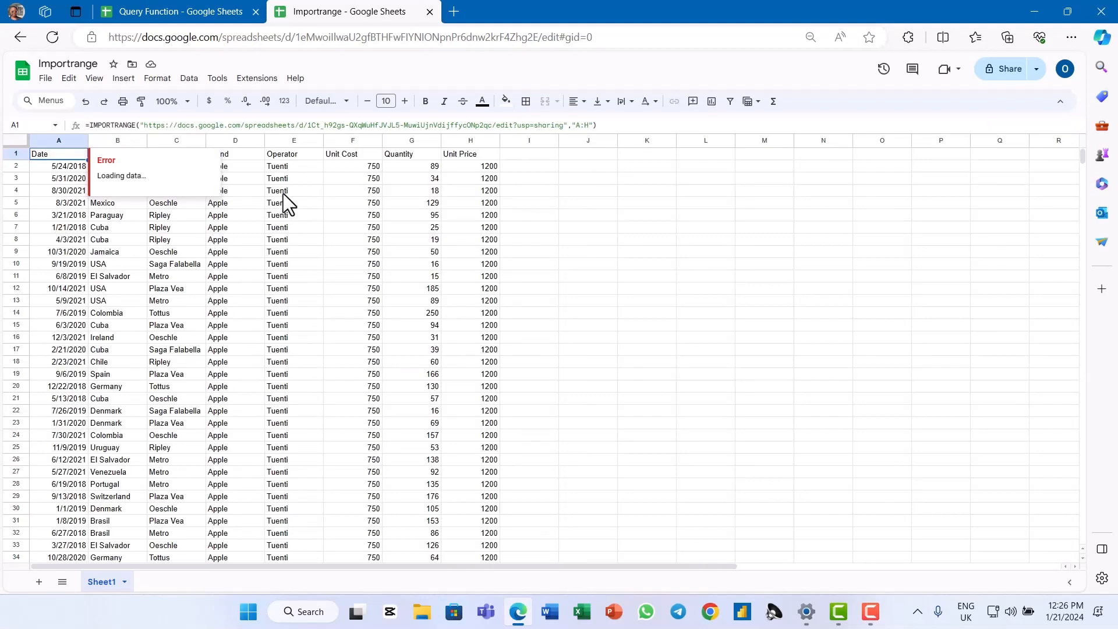
left_click(307, 187)
Close the share dialog in the Query Function spreadsheet and return to the Importrange spreadsheet
left_click(187, 16)
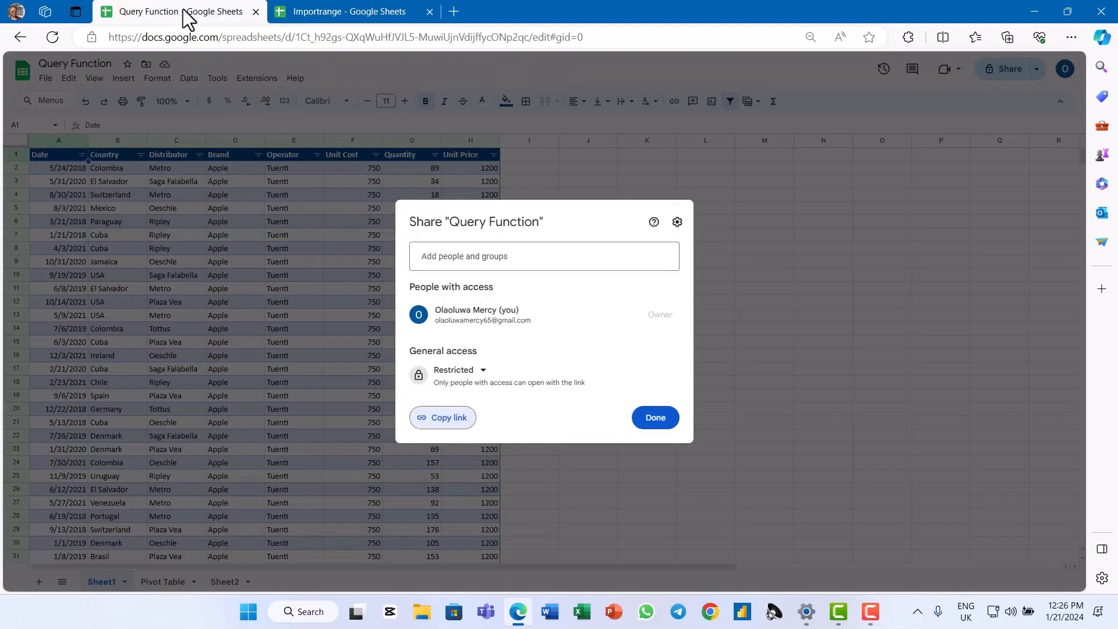
left_click(651, 421)
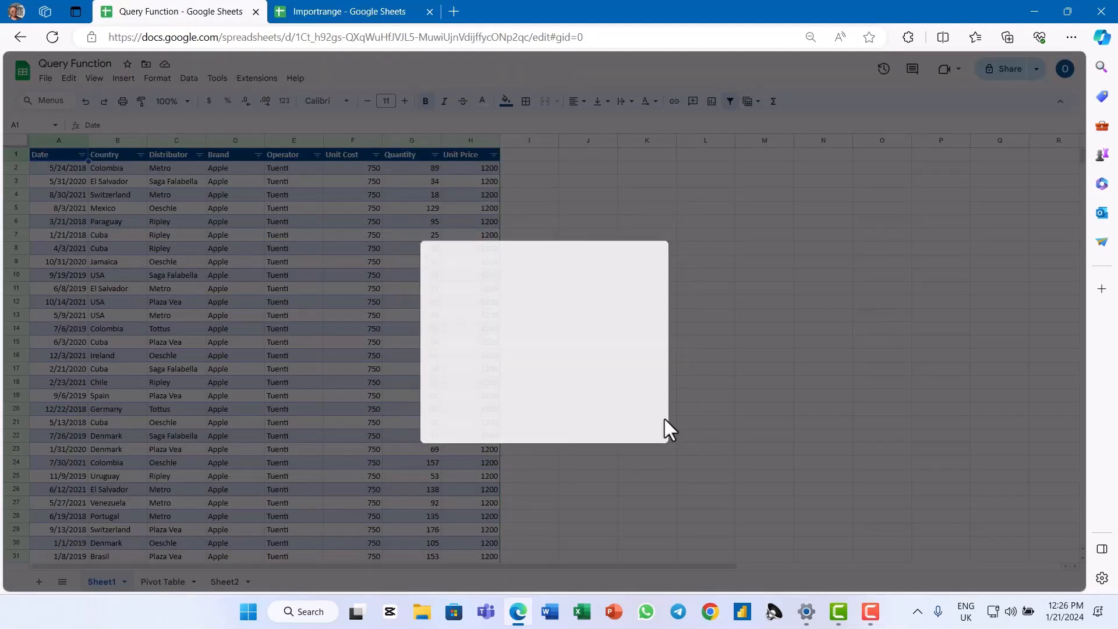
left_click(341, 317)
left_click(372, 12)
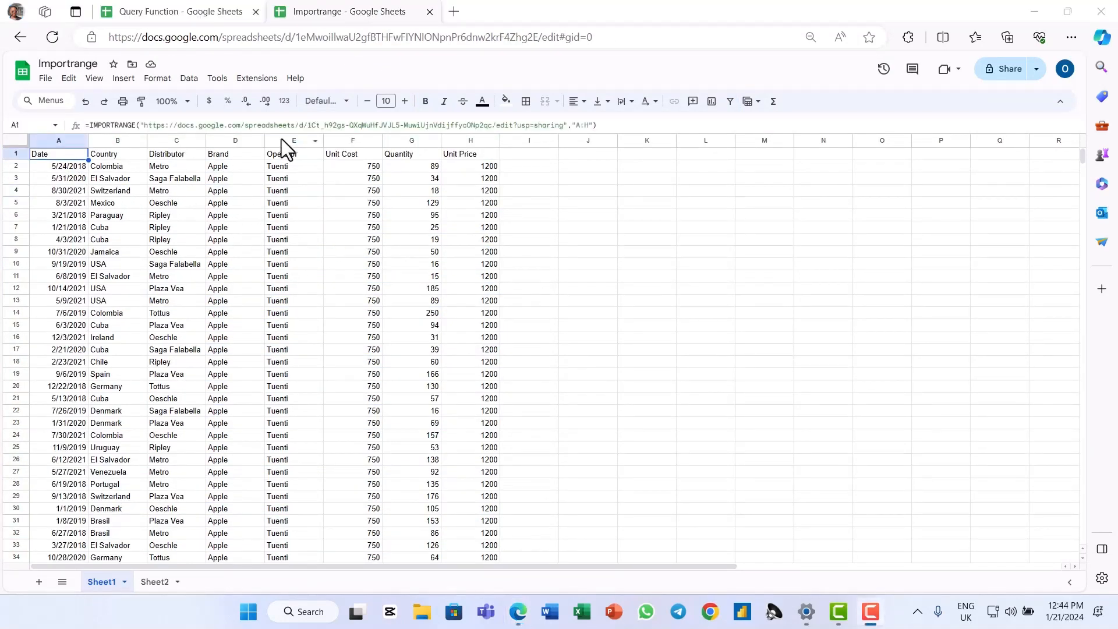
Review Sheet1, Pivot Table and Sheet2 in the Query Function spreadsheet
left_click(186, 14)
left_click(104, 583)
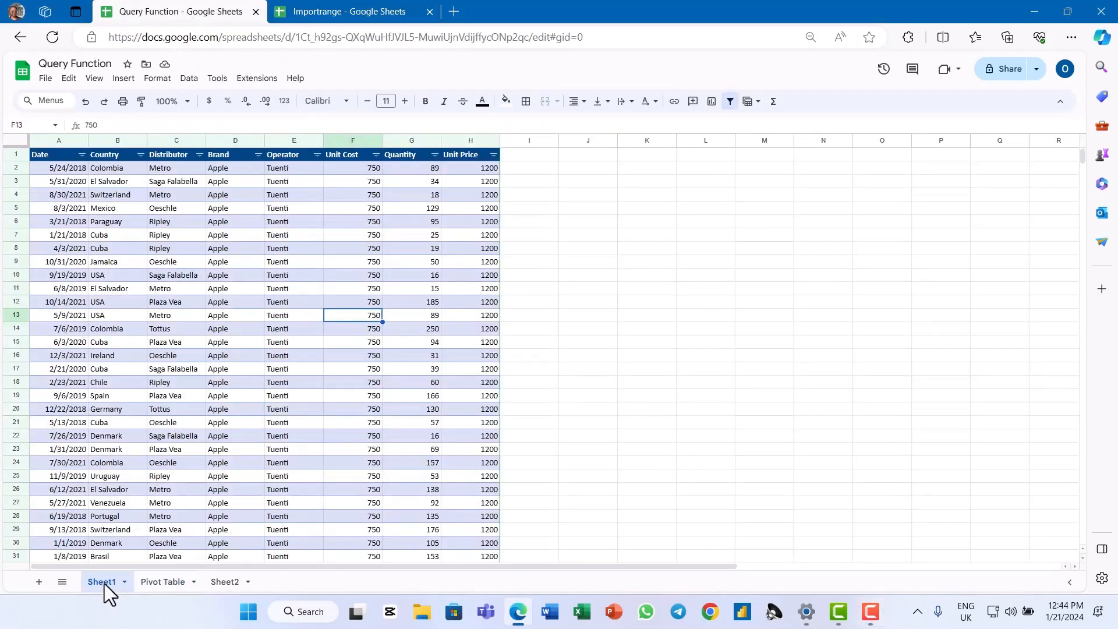
left_click(163, 585)
left_click(228, 583)
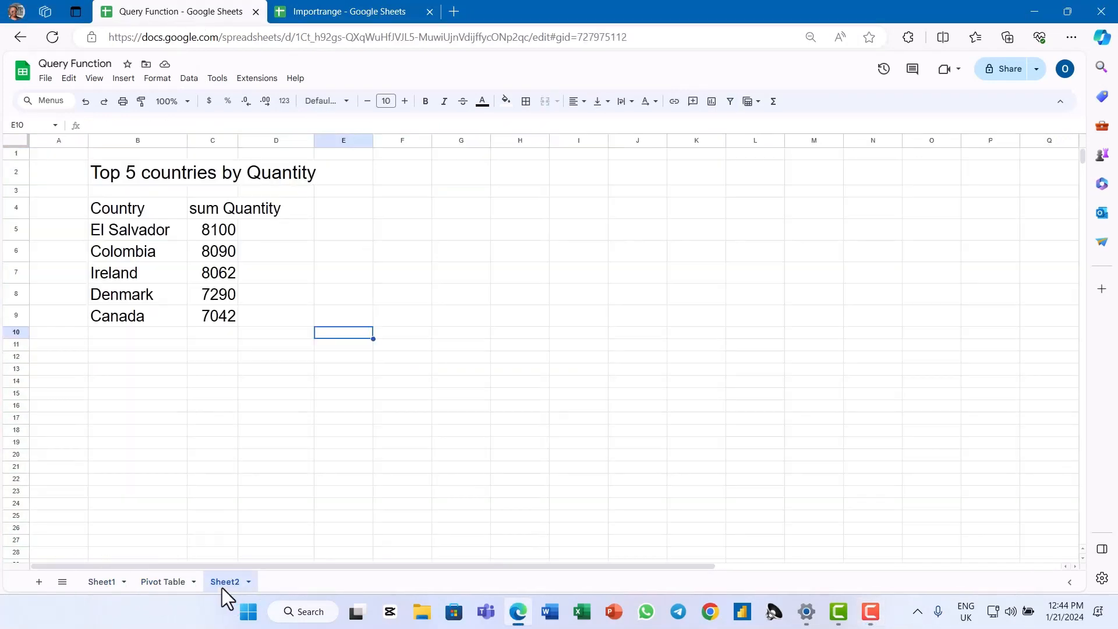
left_click(117, 585)
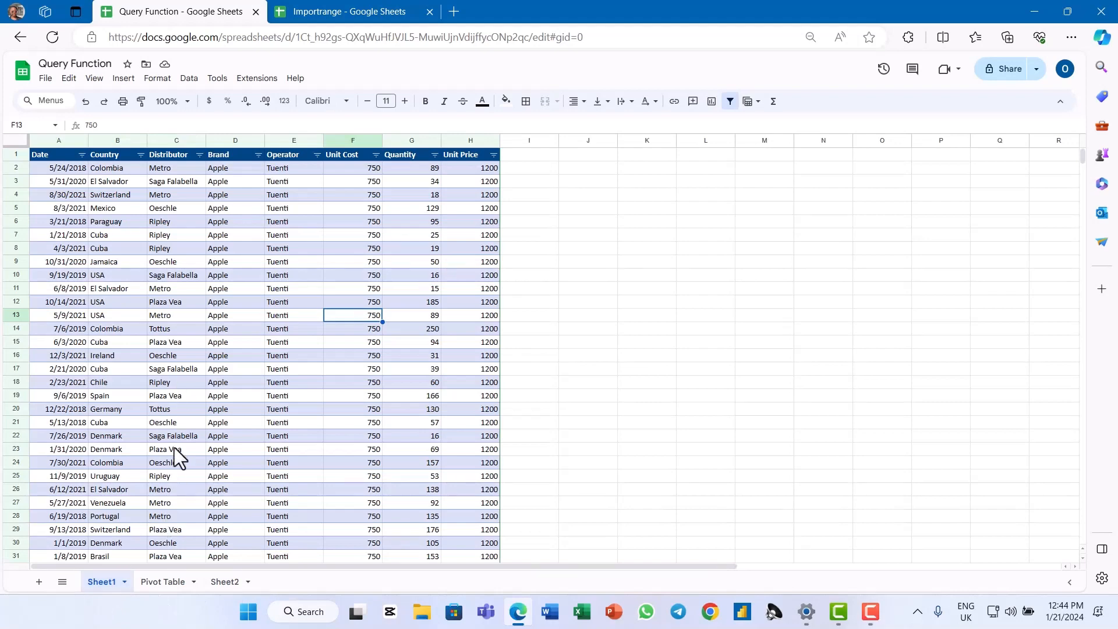
left_click(161, 579)
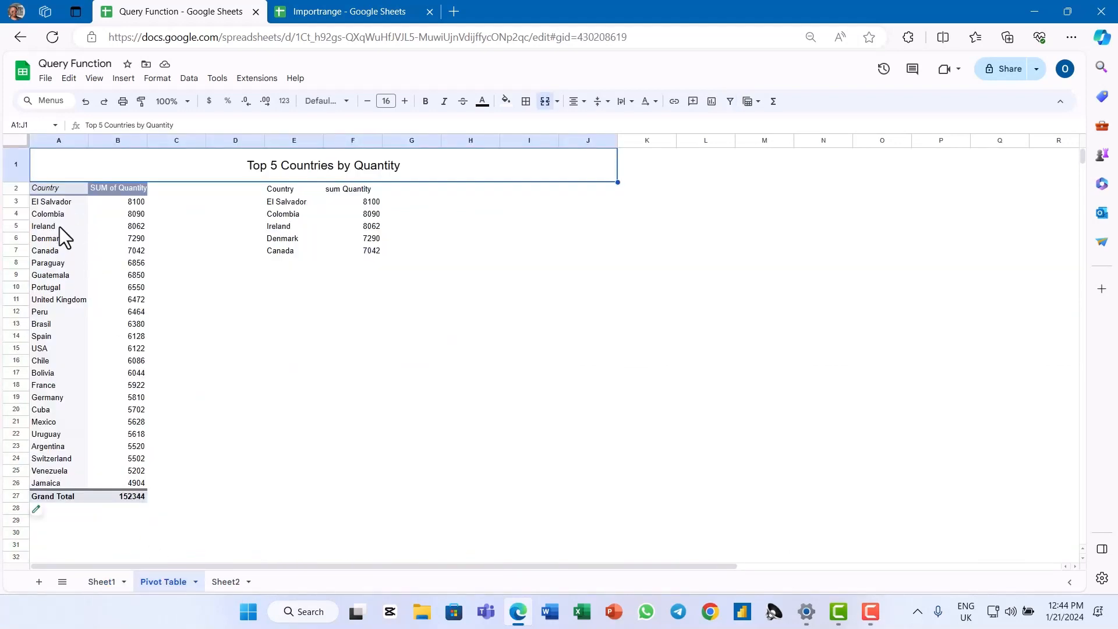
In the Importrange spreadsheet, check the A:H range in cell A1's formula and open the blank Sheet2
left_click(342, 11)
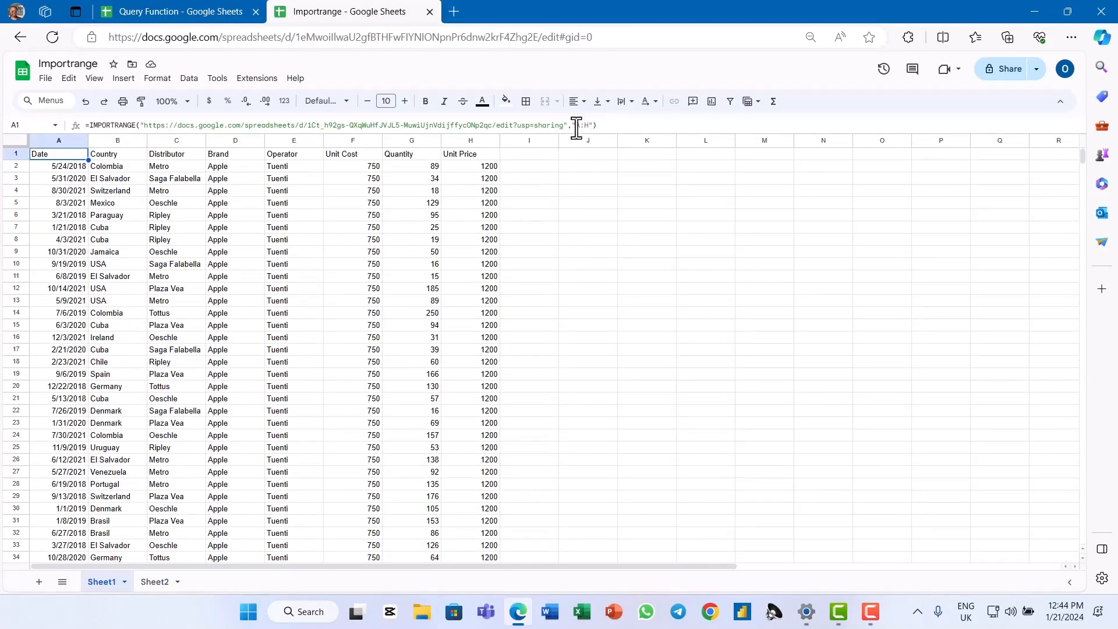
left_click_drag(577, 126, 589, 126)
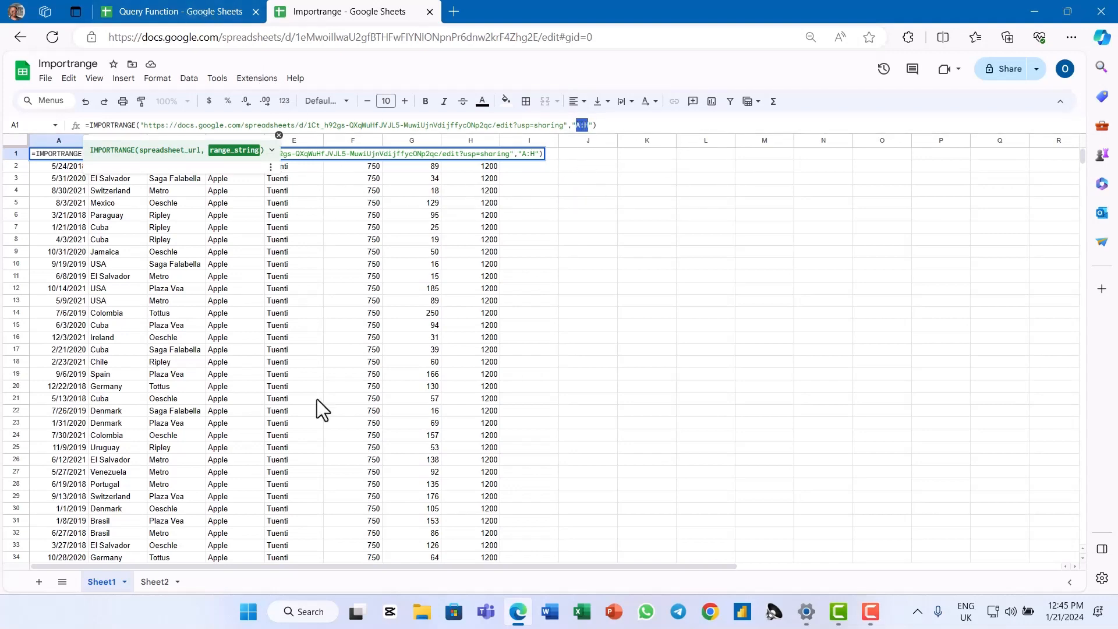
left_click(149, 569)
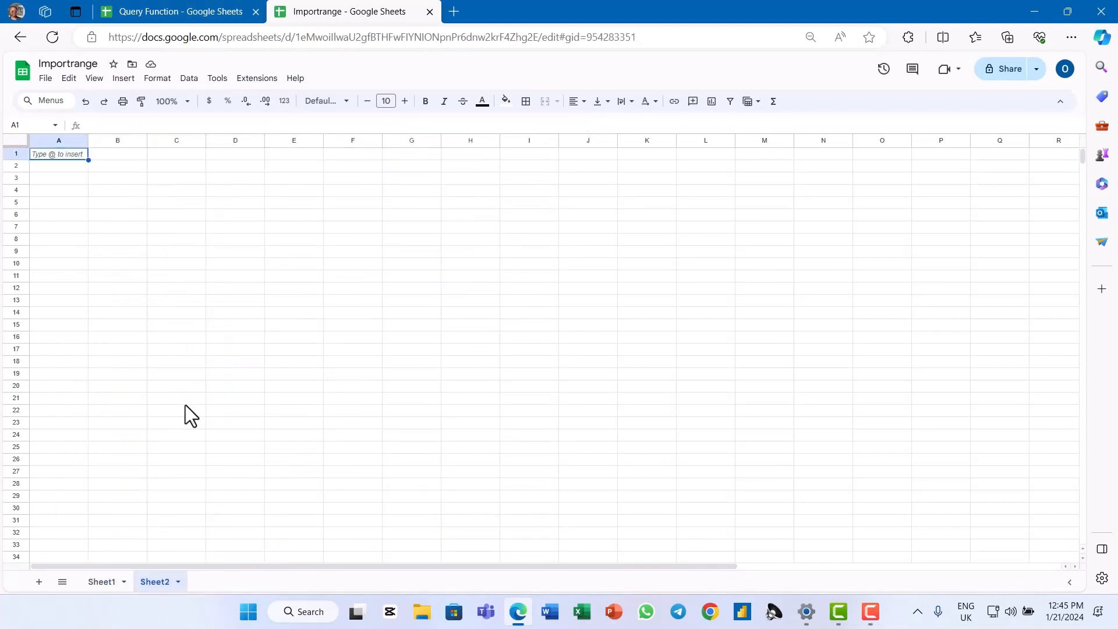
Start an IMPORTRANGE formula in cell A1 of Sheet2 with the copied Query Function spreadsheet link as its quoted URL
type("=imp")
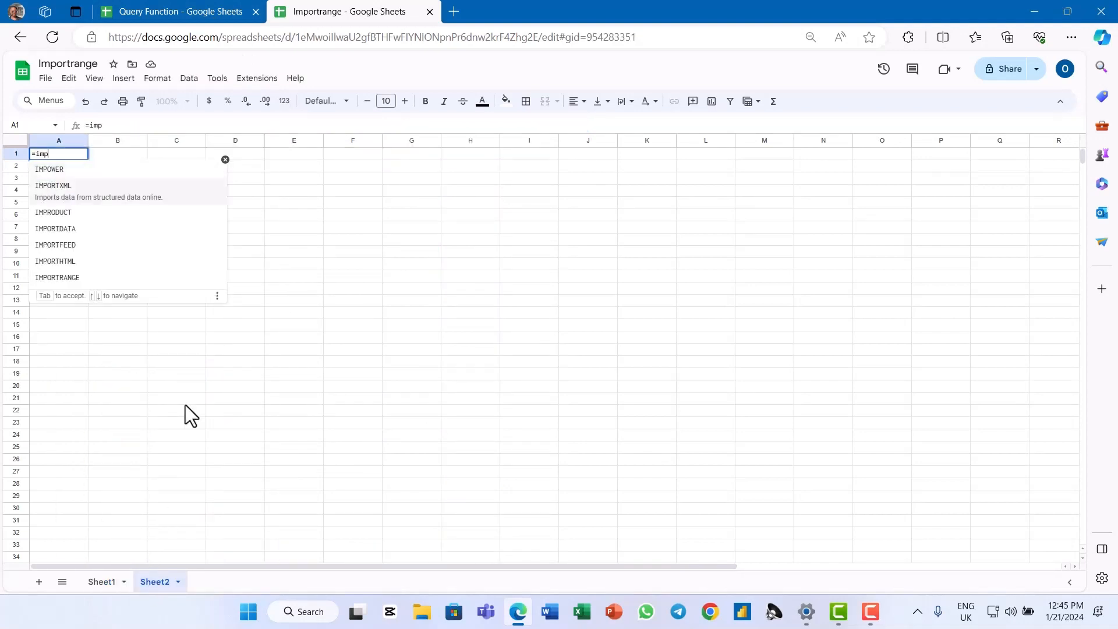
key("Down")
key("Down")
key("Down")
key("Down")
key("Down")
key("Tab")
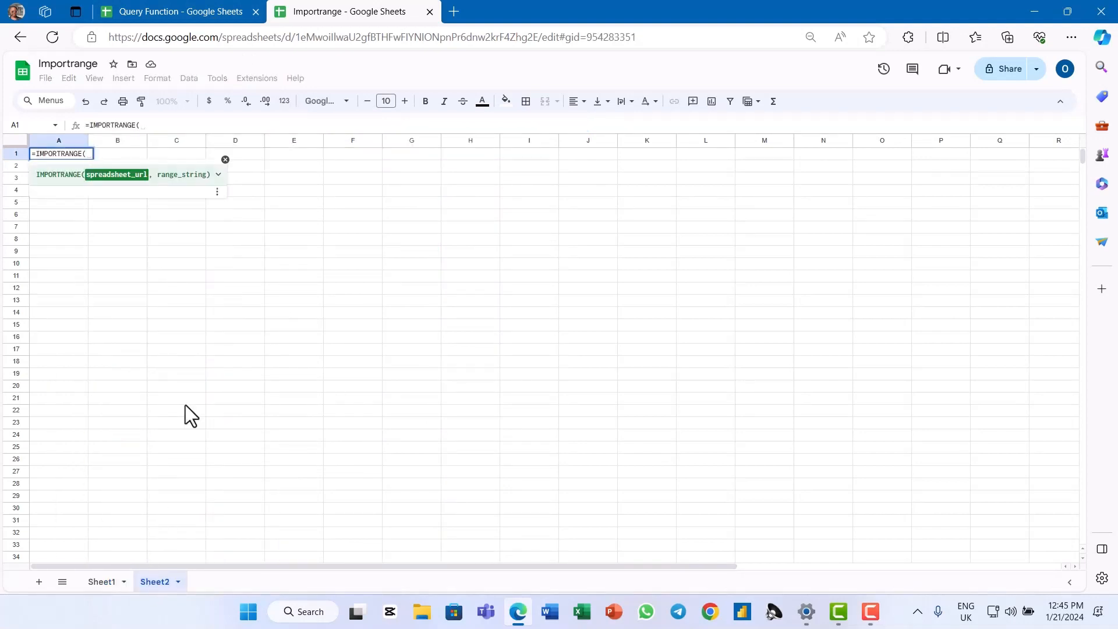
type("\"")
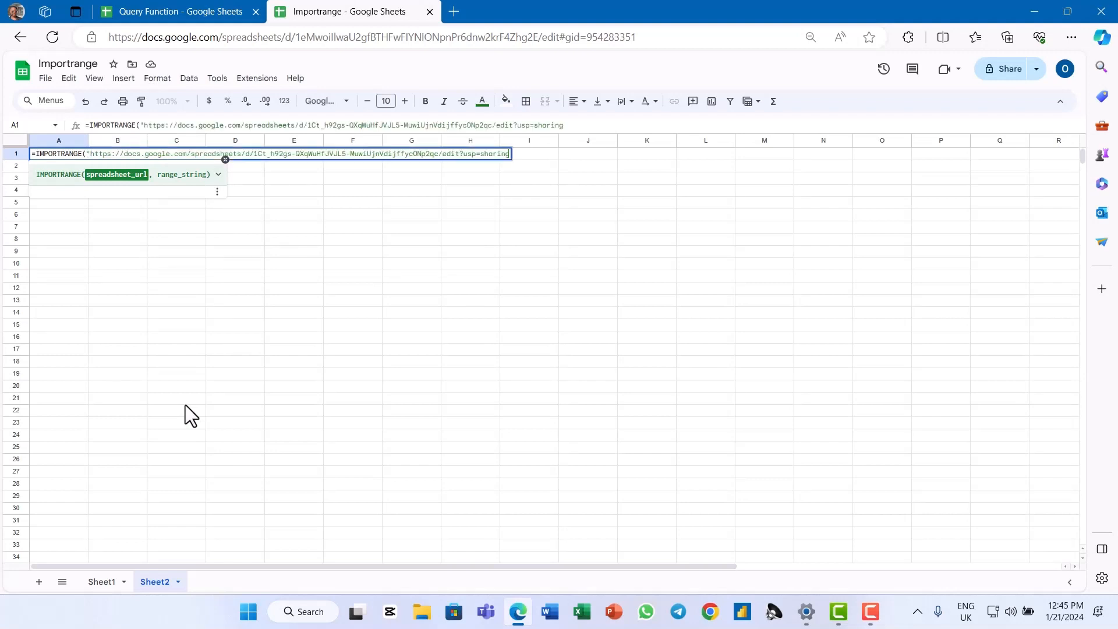
type("\", \"")
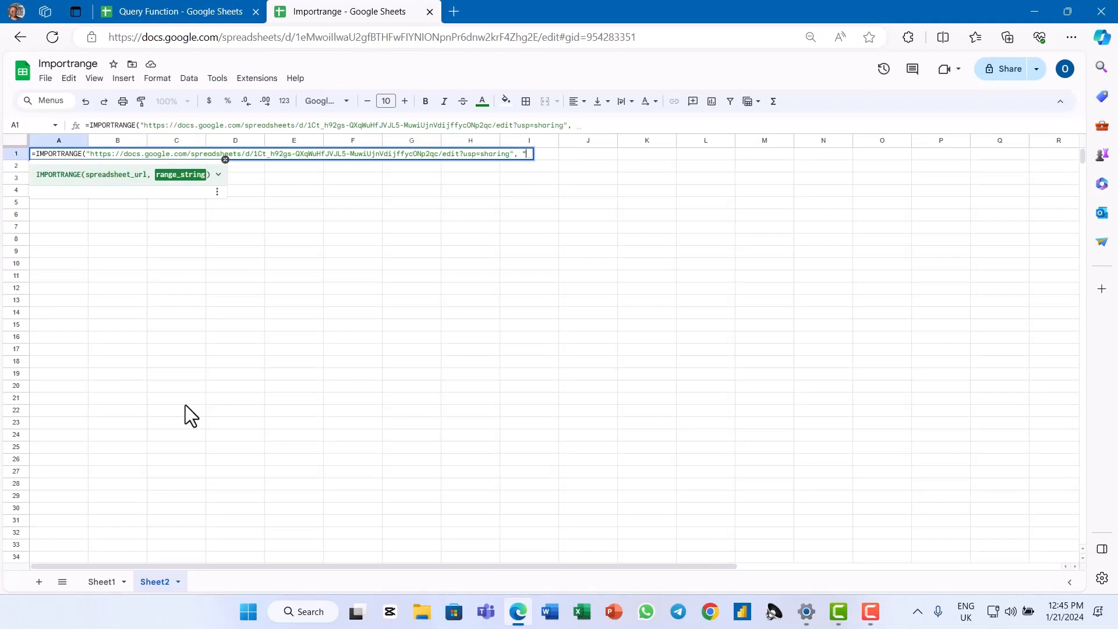
type("Pivot Table")
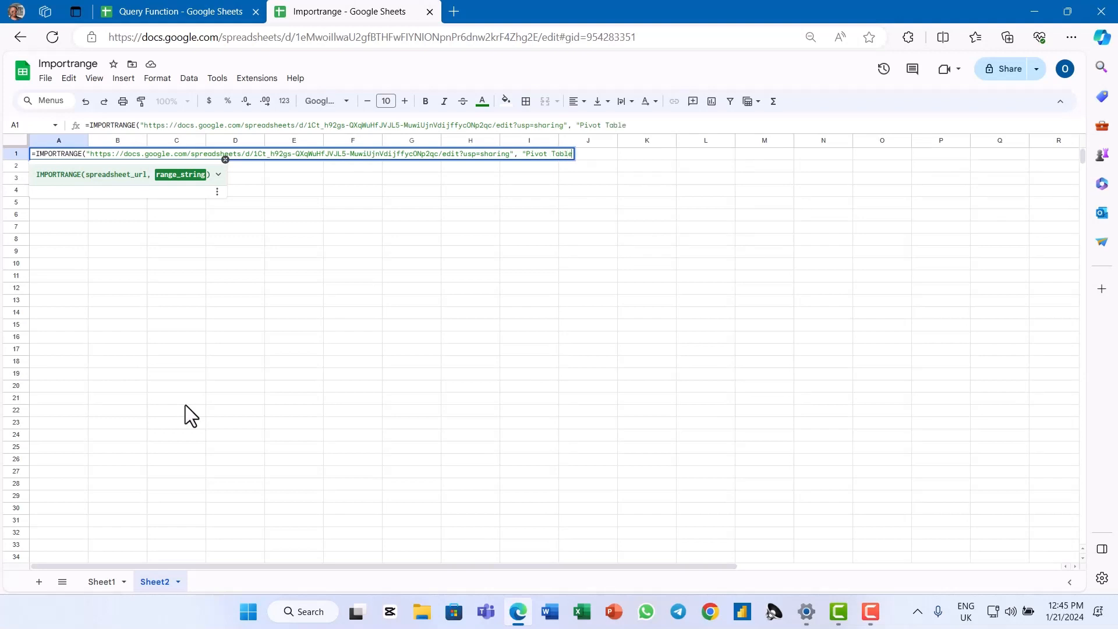
type("!A1:B20")
Complete the IMPORTRANGE formula with the range string "Pivot Table!A1:B20" and enter it
key("BackSpace")
type("0\")")
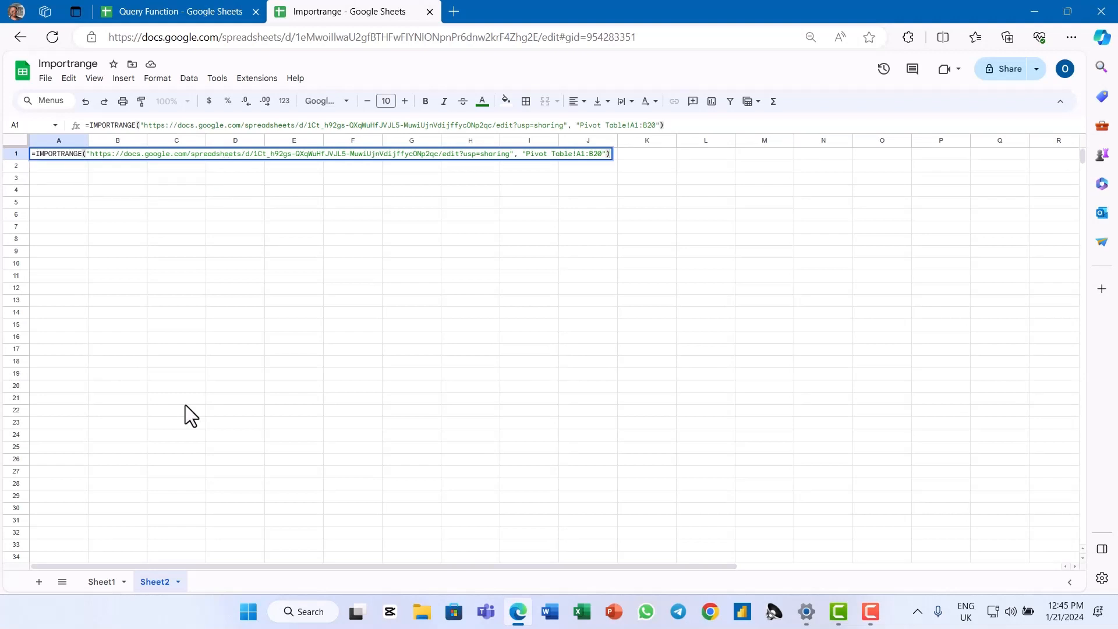
key("Return")
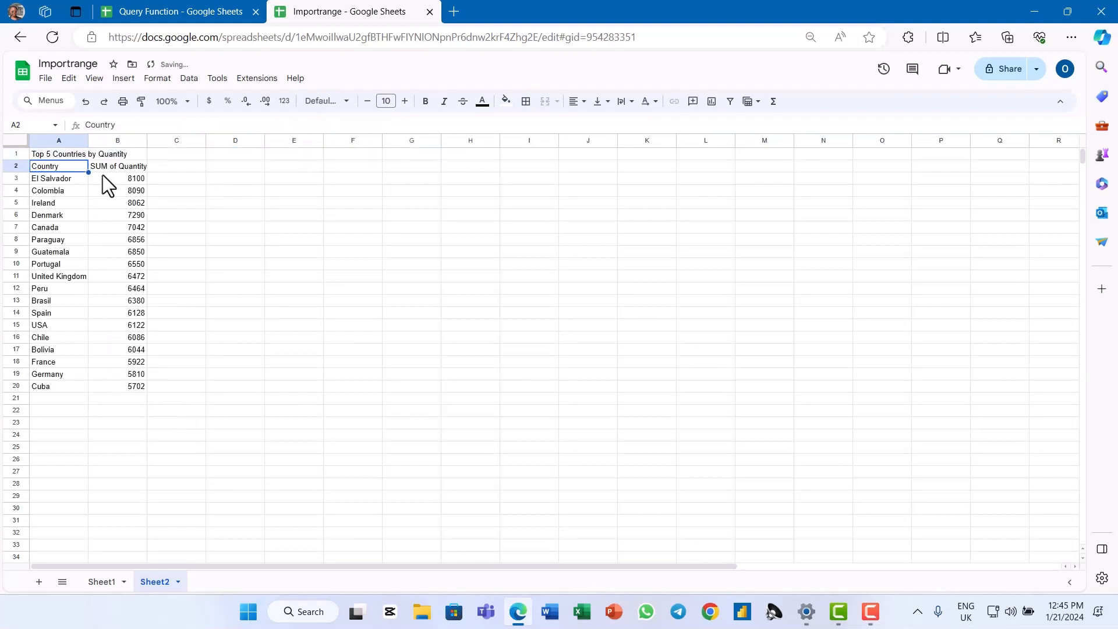
Check the source Pivot Table sheet in the Query Function spreadsheet and inspect cell A1's formula in Sheet1 of the Importrange spreadsheet
left_click(178, 18)
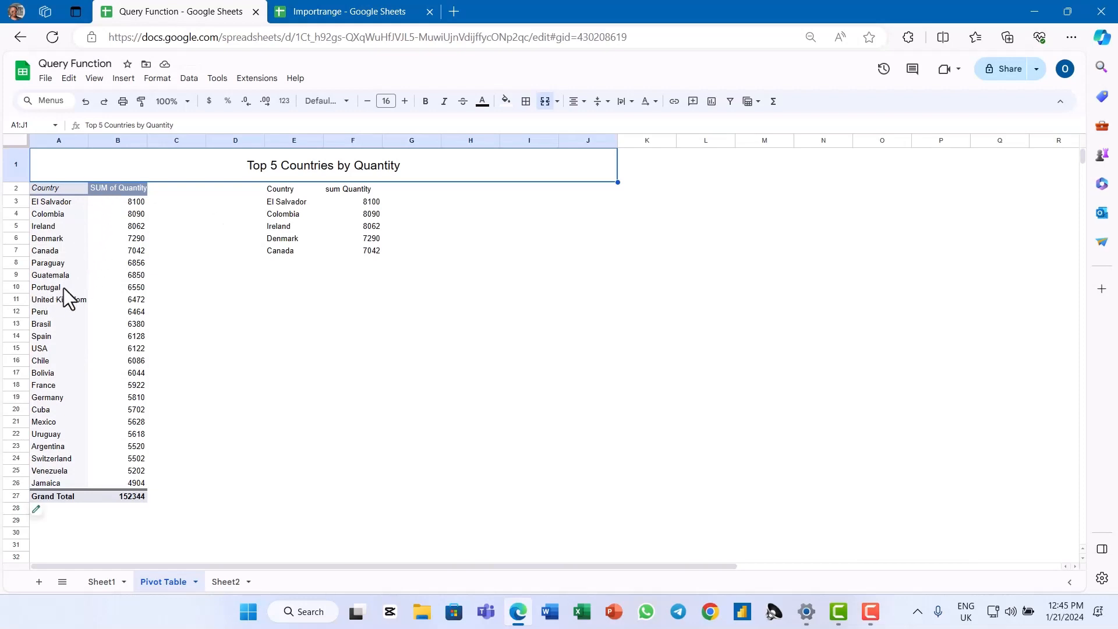
left_click(341, 14)
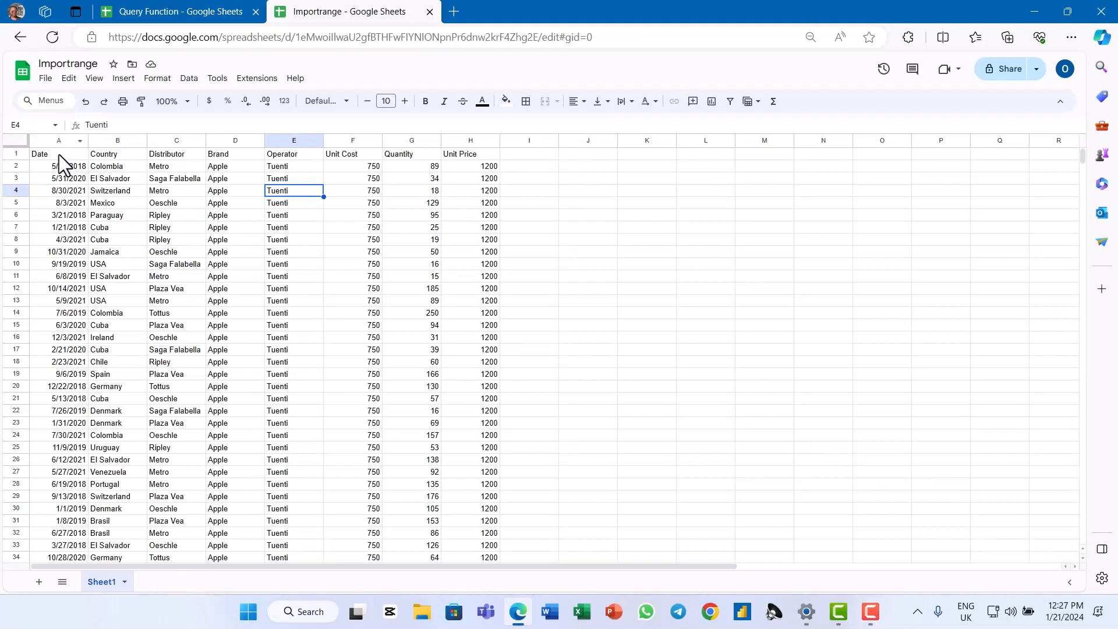
left_click(59, 154)
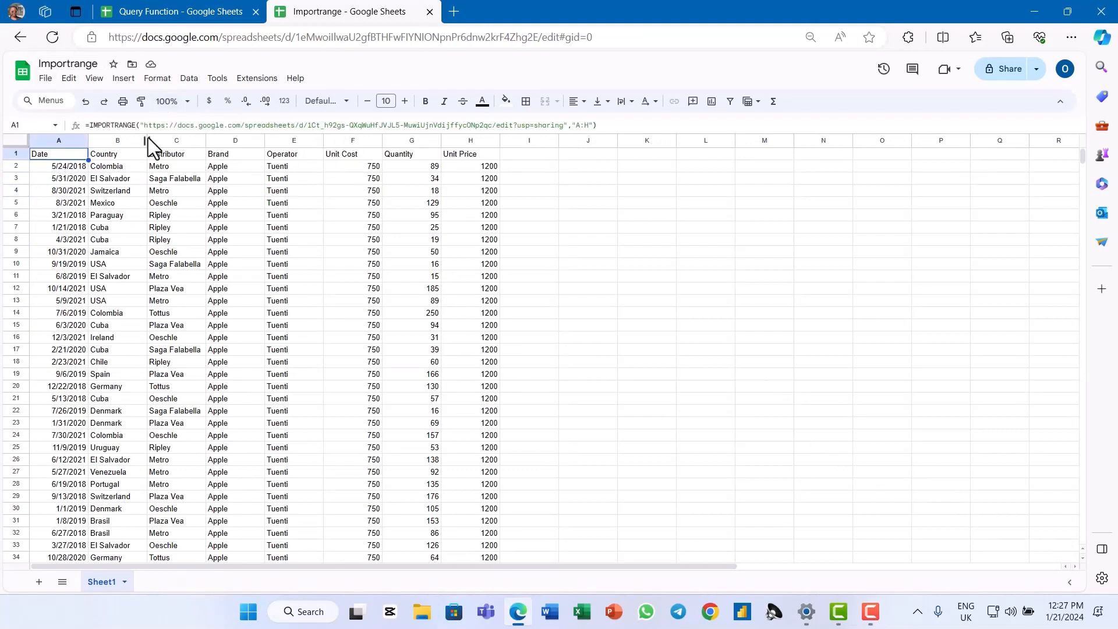